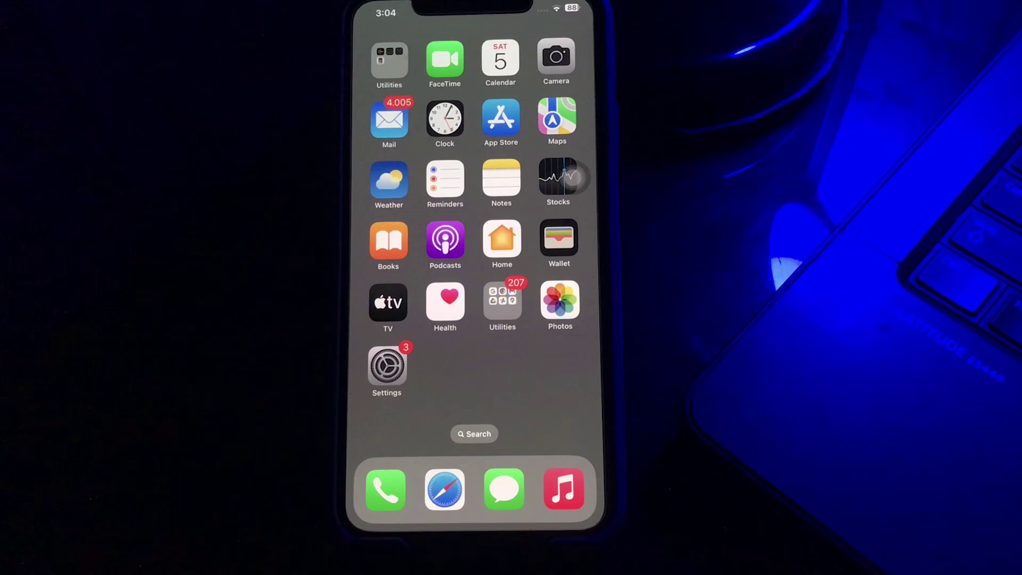
Turn Airplane Mode on and back off in Control Center, then dismiss it
left_click_drag(552, 16, 528, 239)
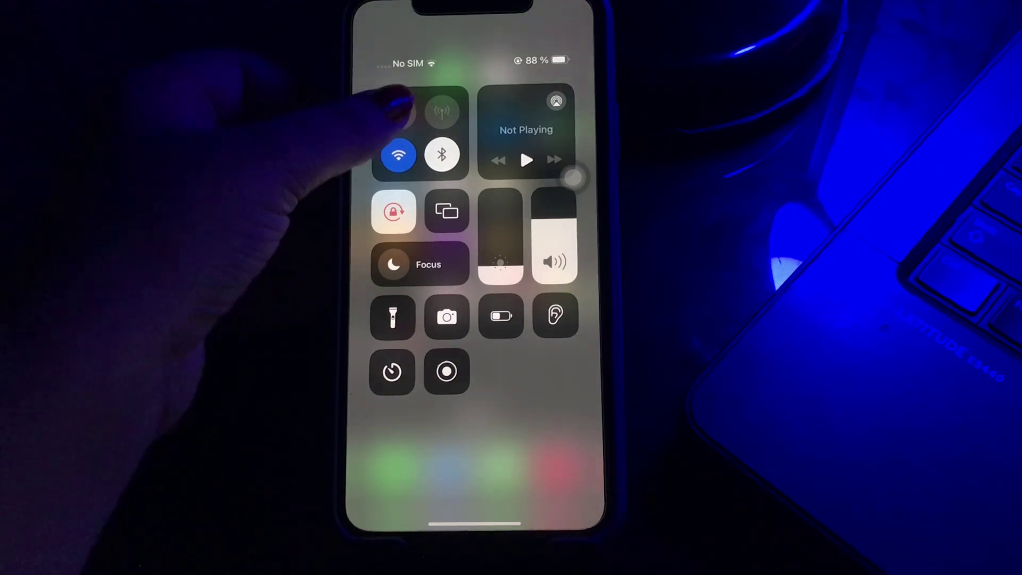
left_click(399, 113)
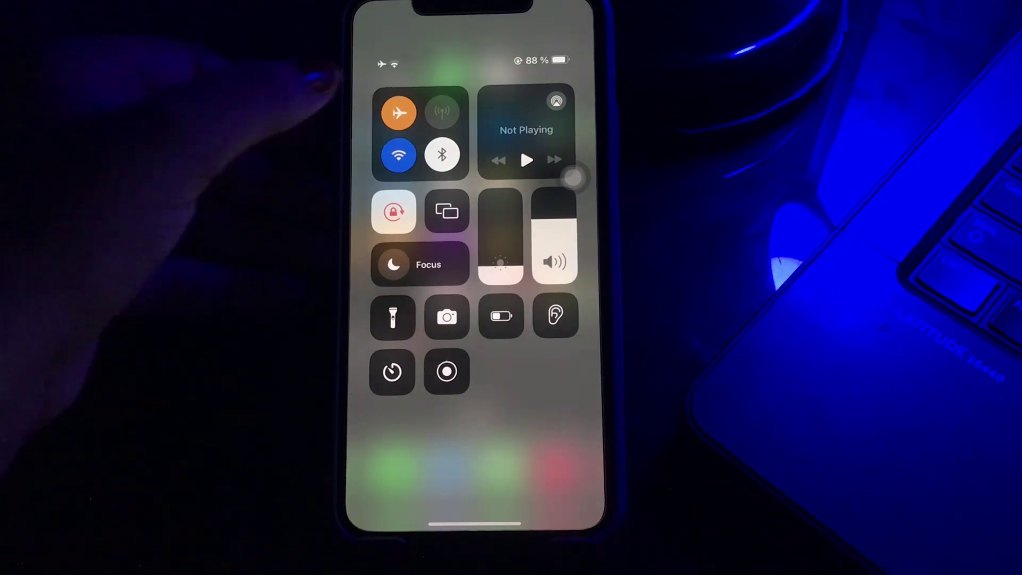
left_click(400, 113)
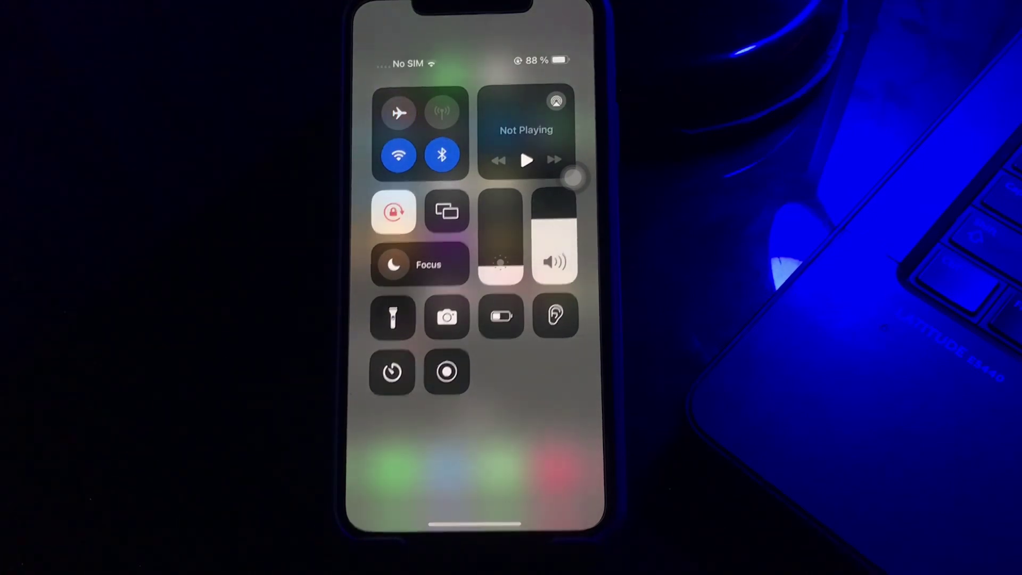
left_click(416, 423)
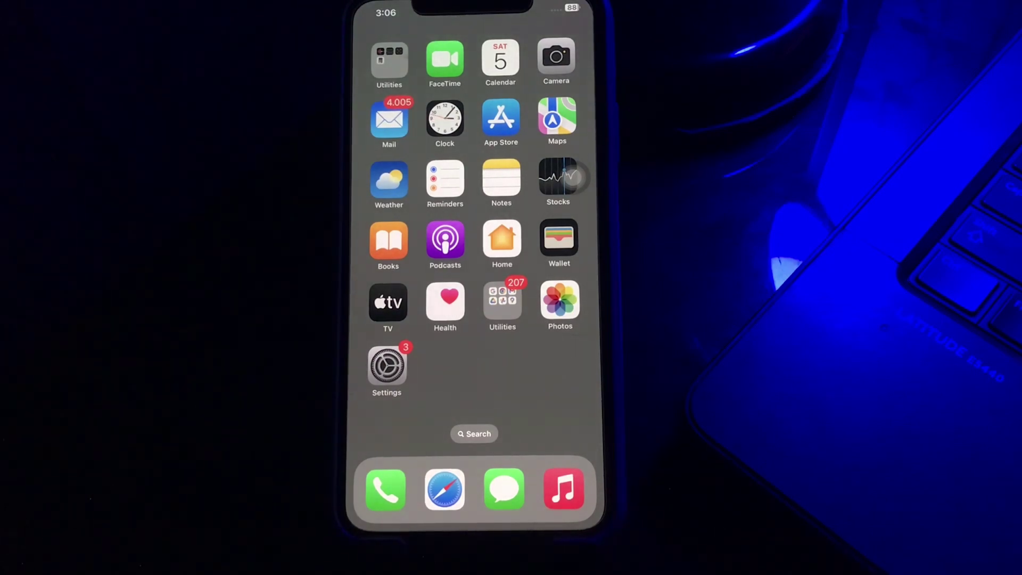
Swipe away the App Store card showing Cannot Connect, reopen it to Today, then go home
left_click_drag(475, 512, 475, 320)
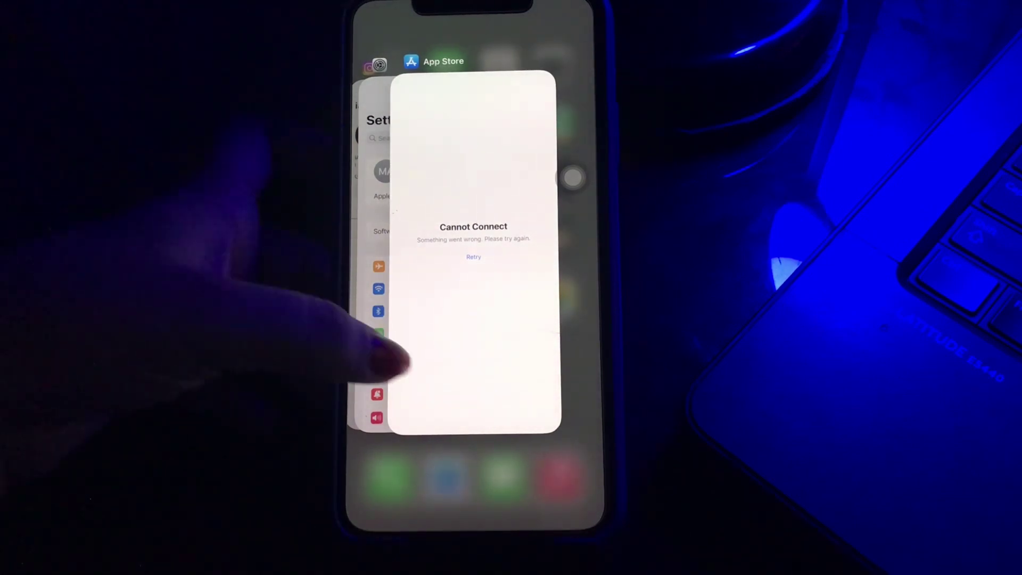
left_click_drag(474, 336, 474, 96)
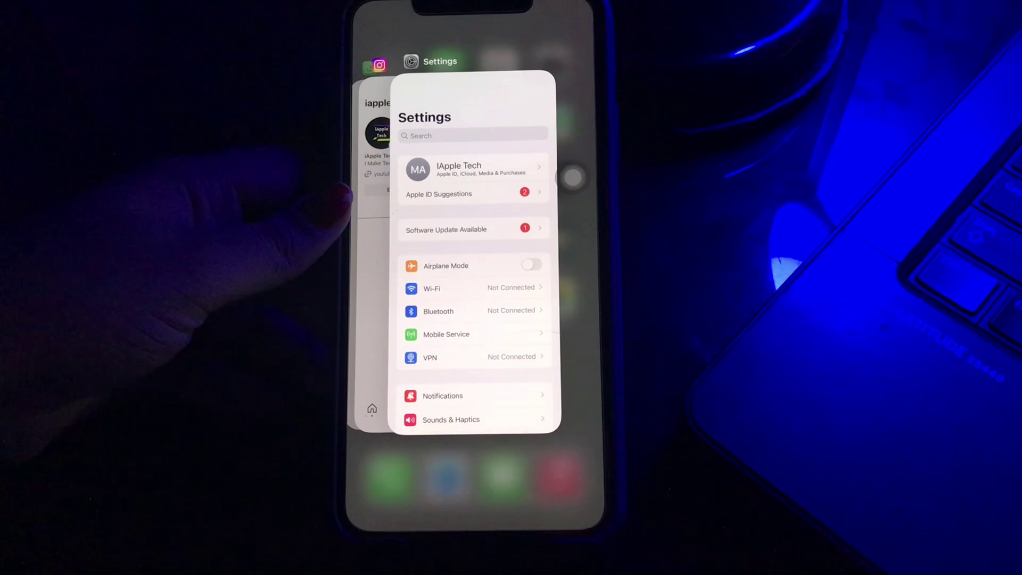
left_click(400, 479)
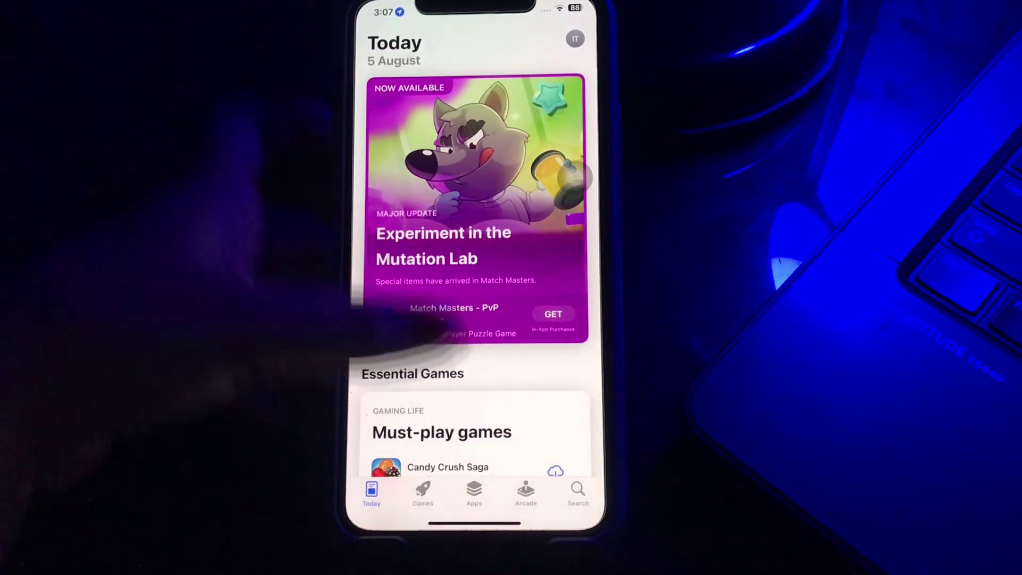
left_click_drag(474, 523, 474, 320)
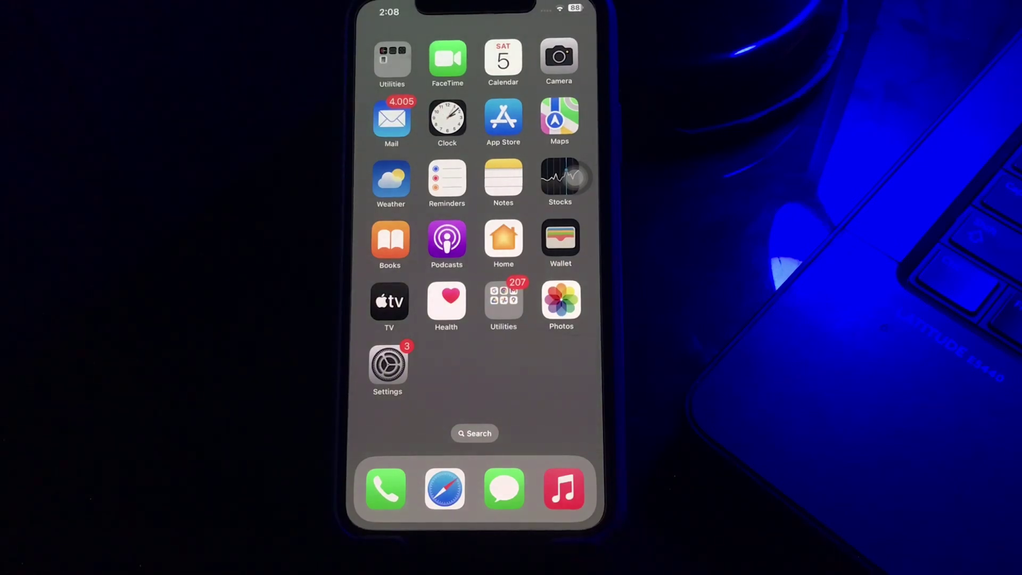
Turn on Set Automatically in General > Date & Time, giving the Islamabad time zone
left_click(389, 365)
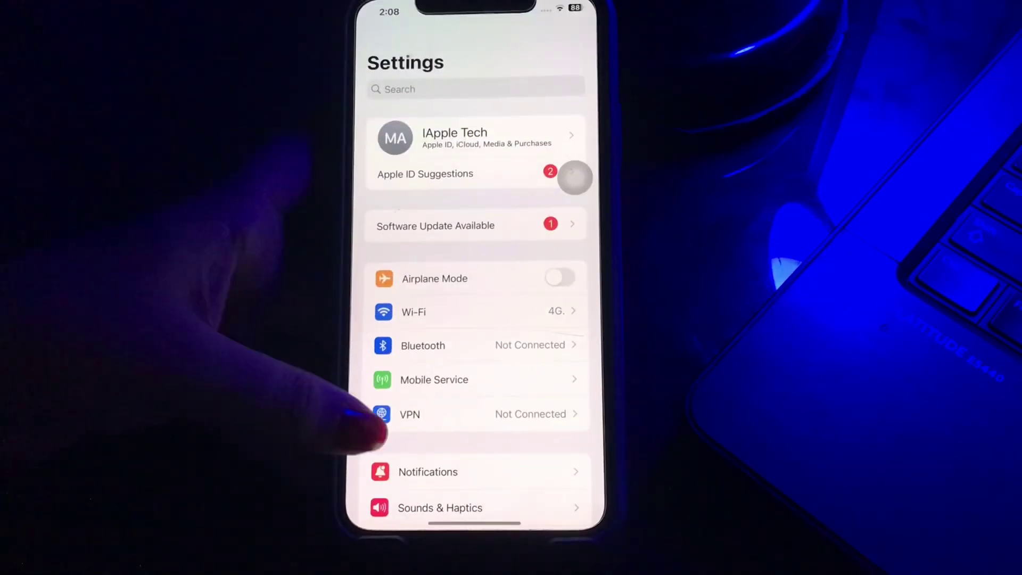
scroll(475, 360, "down", 5)
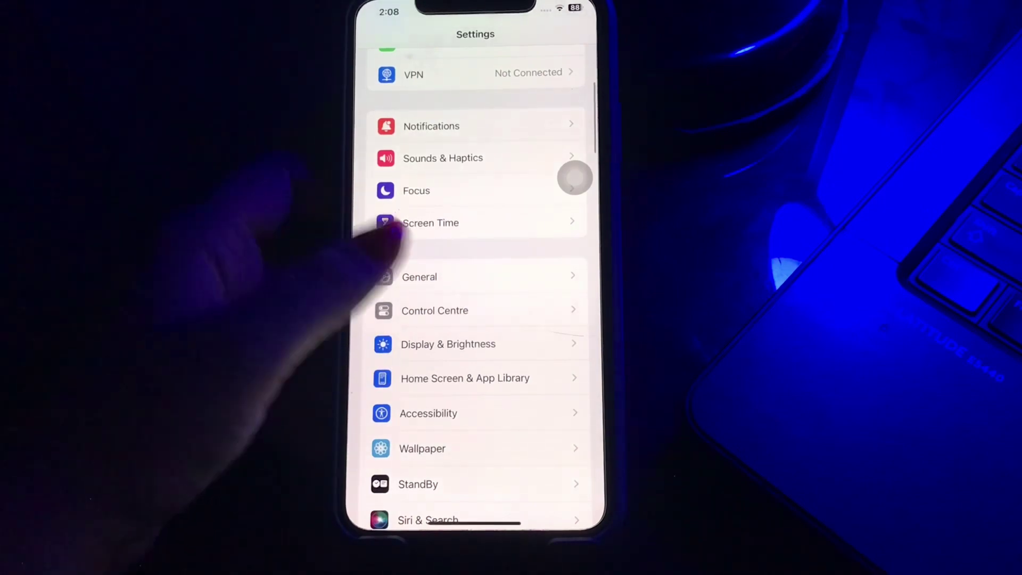
left_click(431, 275)
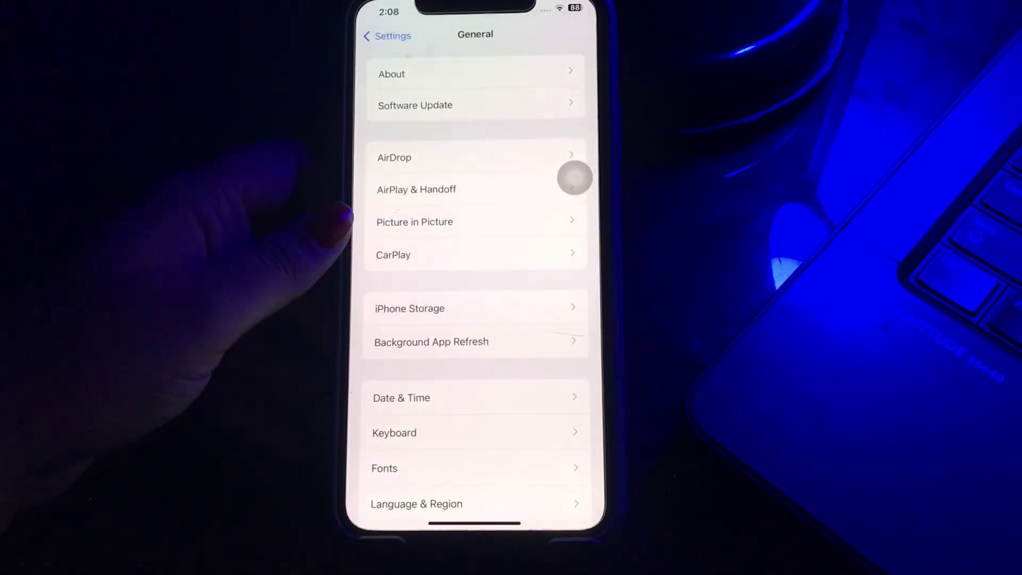
left_click(432, 398)
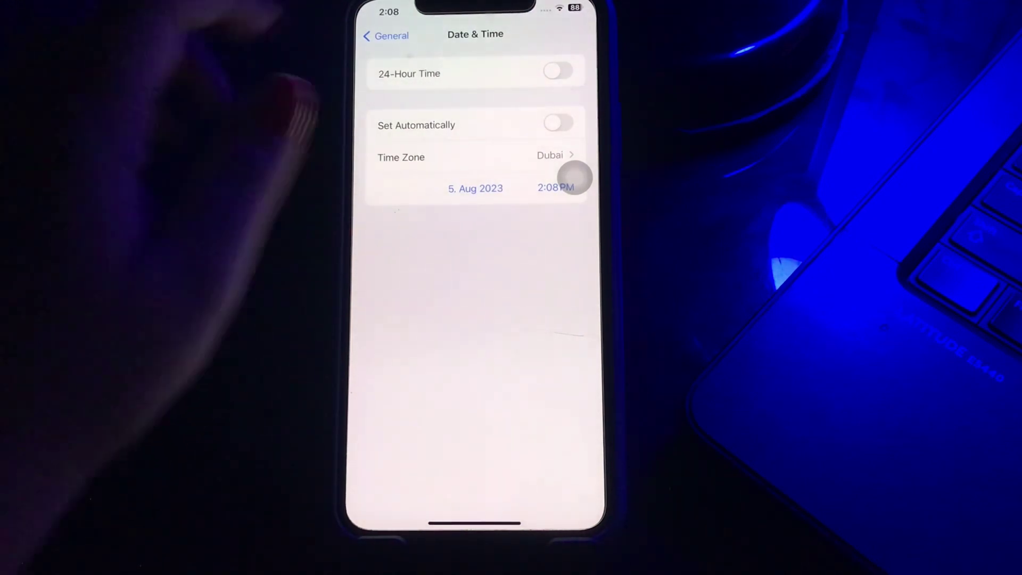
left_click(558, 123)
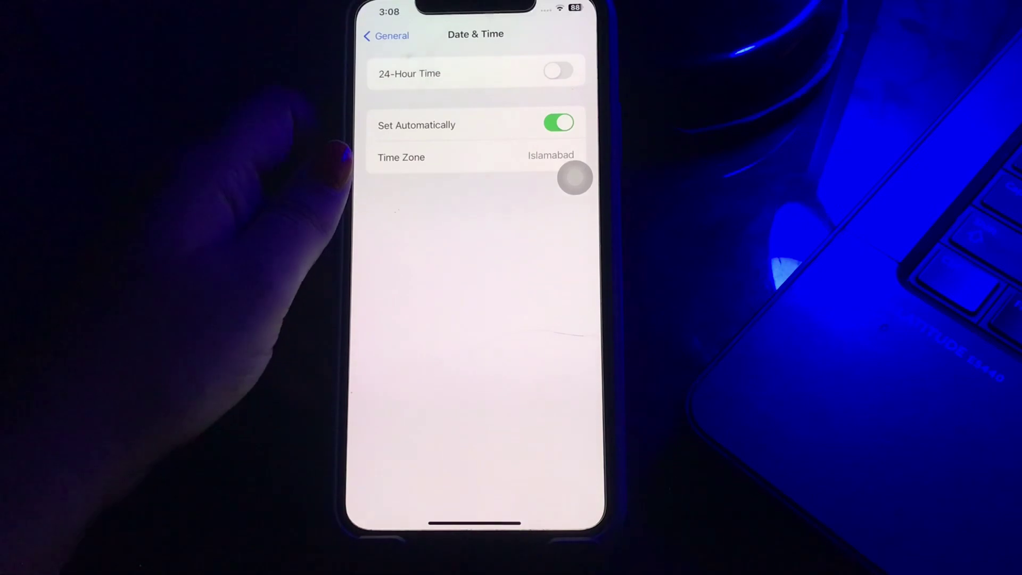
left_click_drag(475, 523, 475, 320)
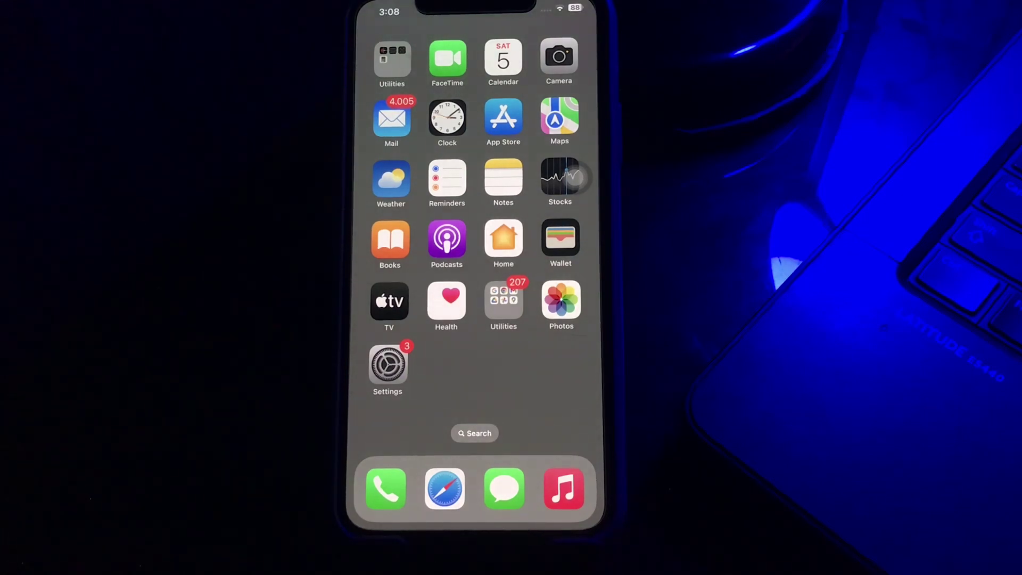
Check General > Software Update: iOS 17.0 can't download for lack of storage
left_click(388, 363)
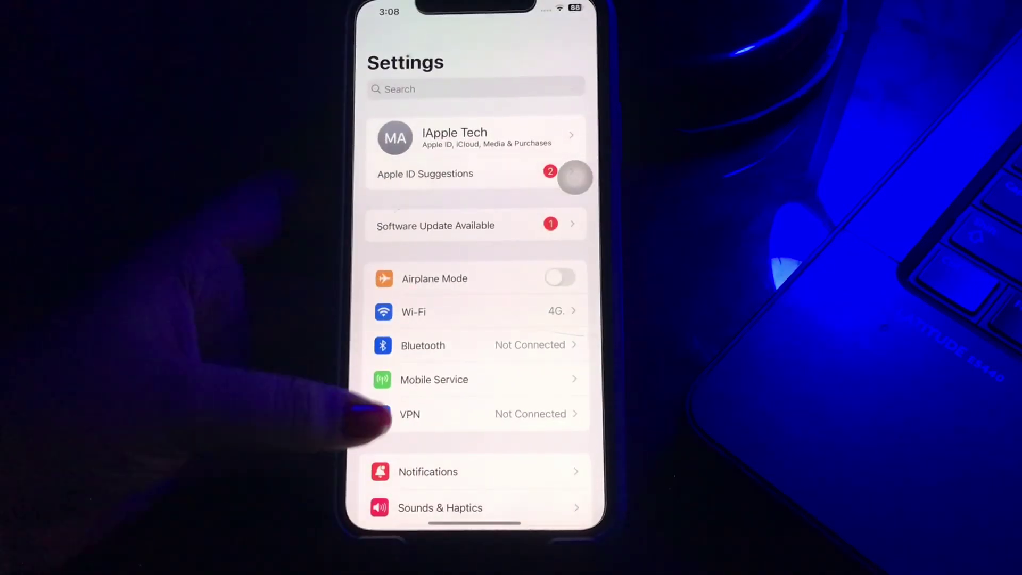
scroll(399, 383, "down", 4)
left_click(419, 339)
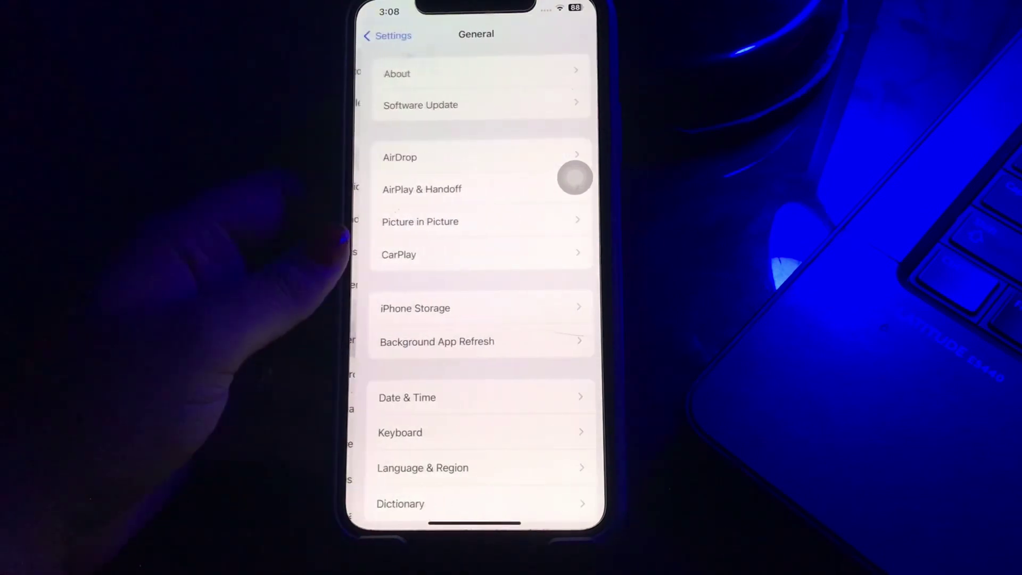
left_click(416, 105)
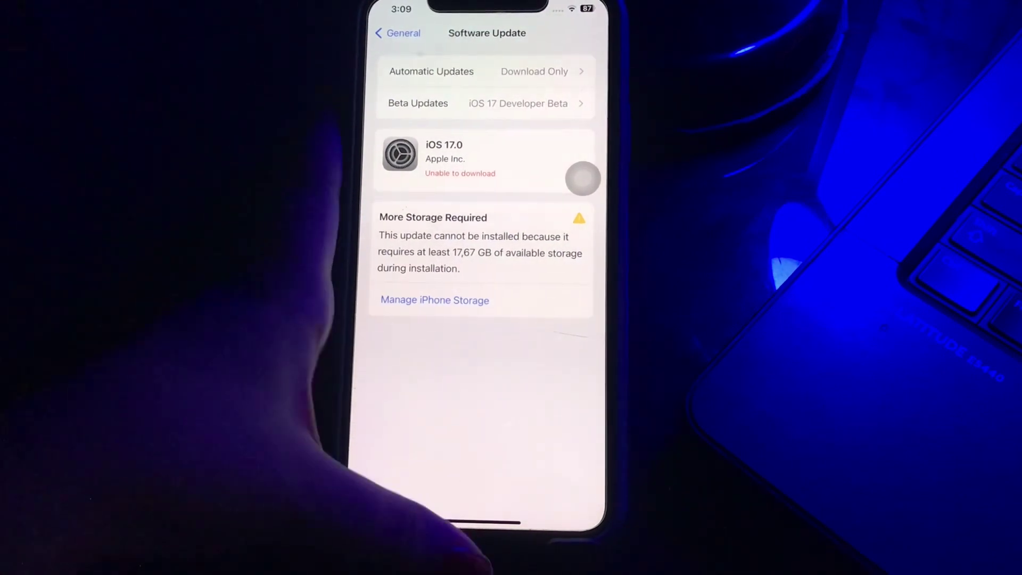
left_click_drag(475, 519, 475, 319)
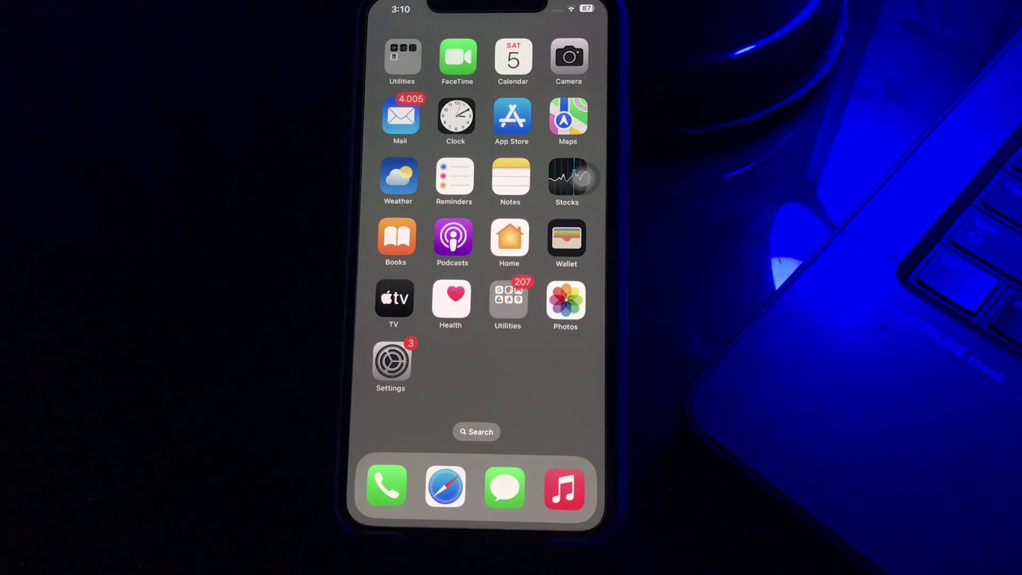